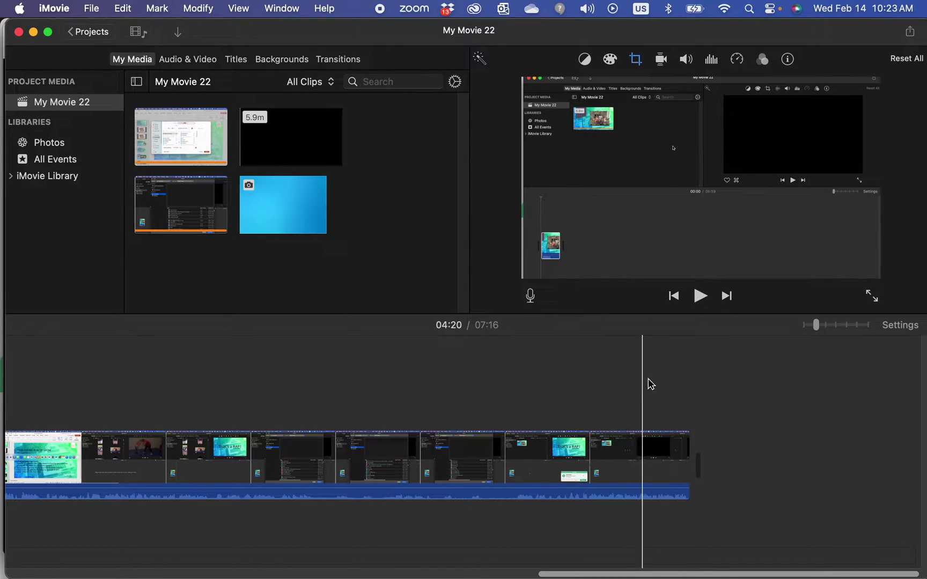
Step: Keep the name My Movie 22, then create a new empty movie project, My Movie 23
{"action": "left_click", "coordinate": [95, 37]}
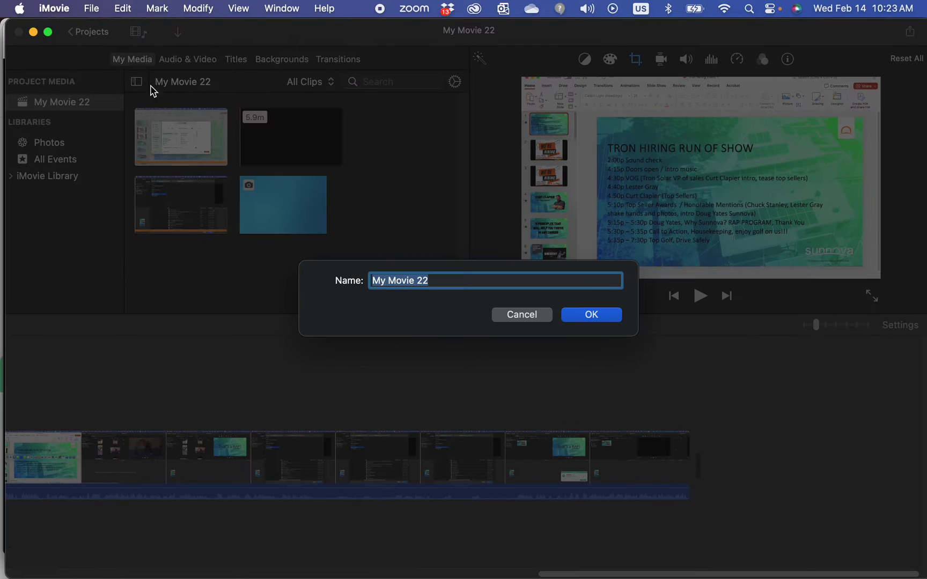
{"action": "left_click", "coordinate": [585, 317]}
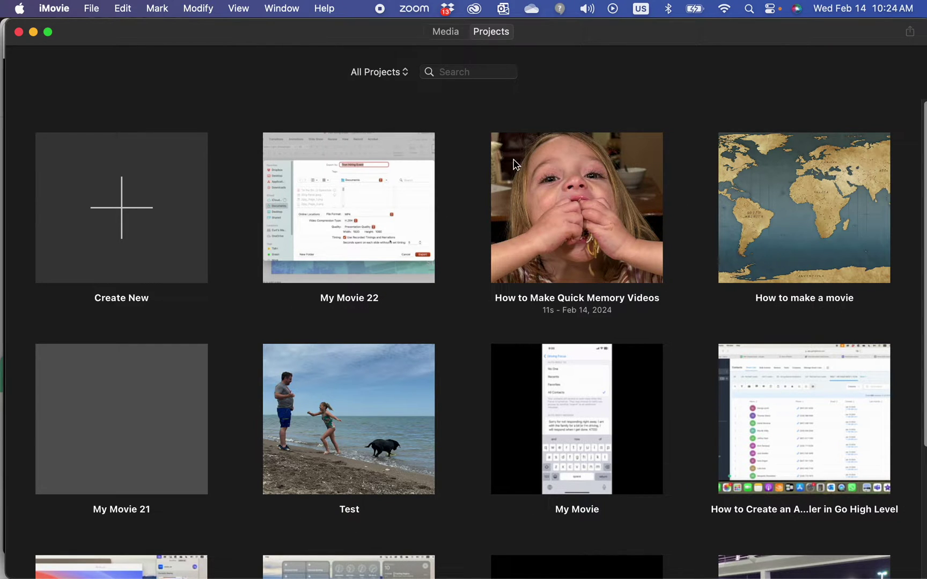
{"action": "left_click", "coordinate": [126, 236]}
{"action": "left_click", "coordinate": [138, 288]}
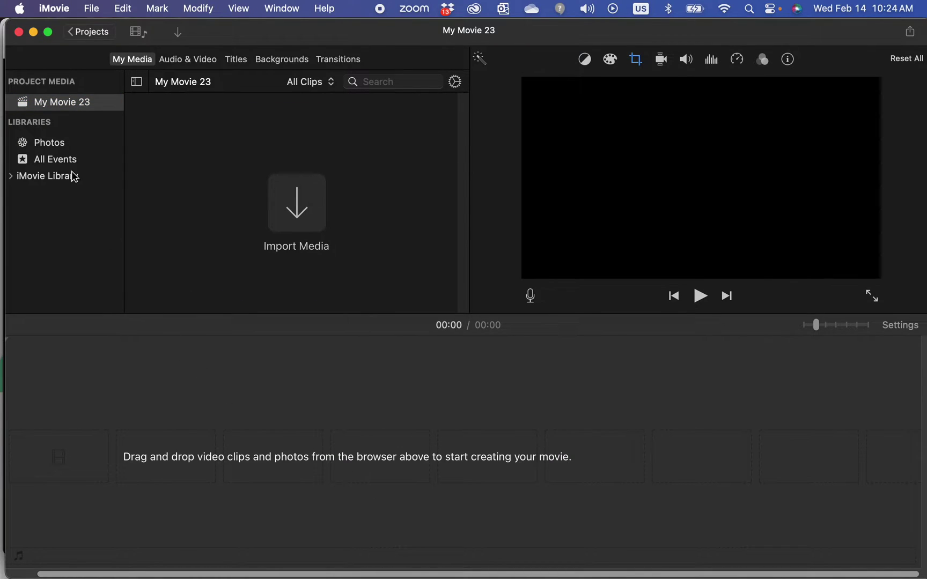
Step: Show the Photos library in the media browser and scroll through its video clips
{"action": "left_click", "coordinate": [56, 147]}
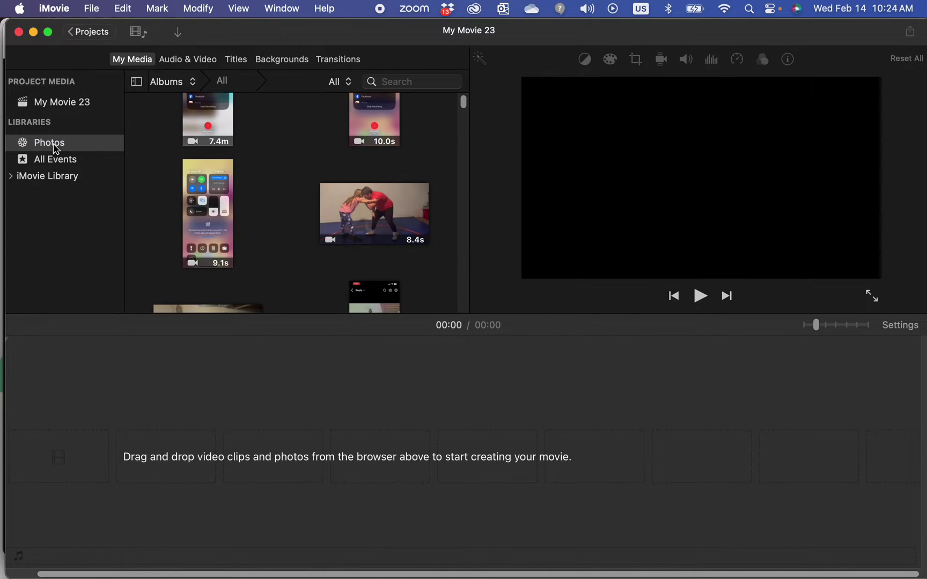
{"action": "scroll", "coordinate": [292, 259], "scroll_direction": "down", "scroll_amount": 10}
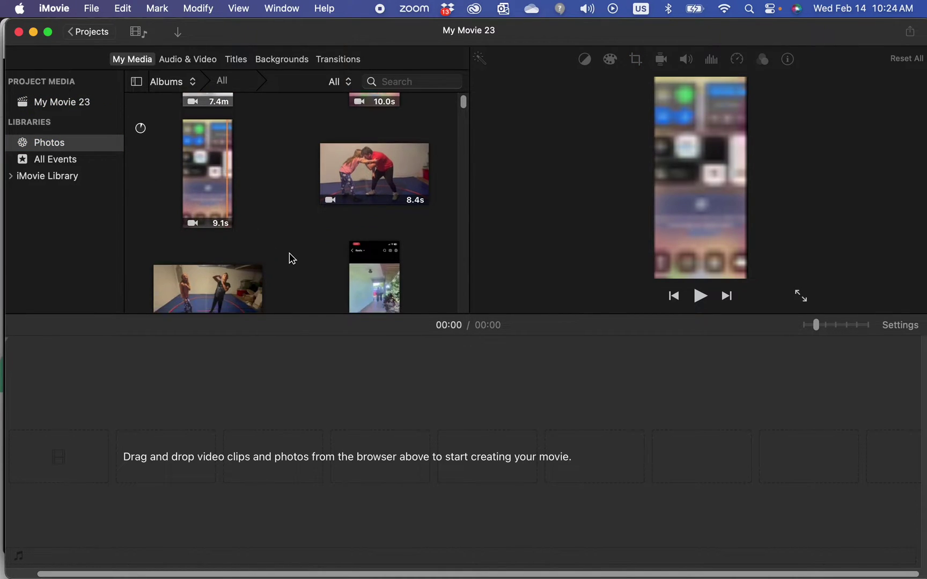
{"action": "scroll", "coordinate": [292, 259], "scroll_direction": "down", "scroll_amount": 10}
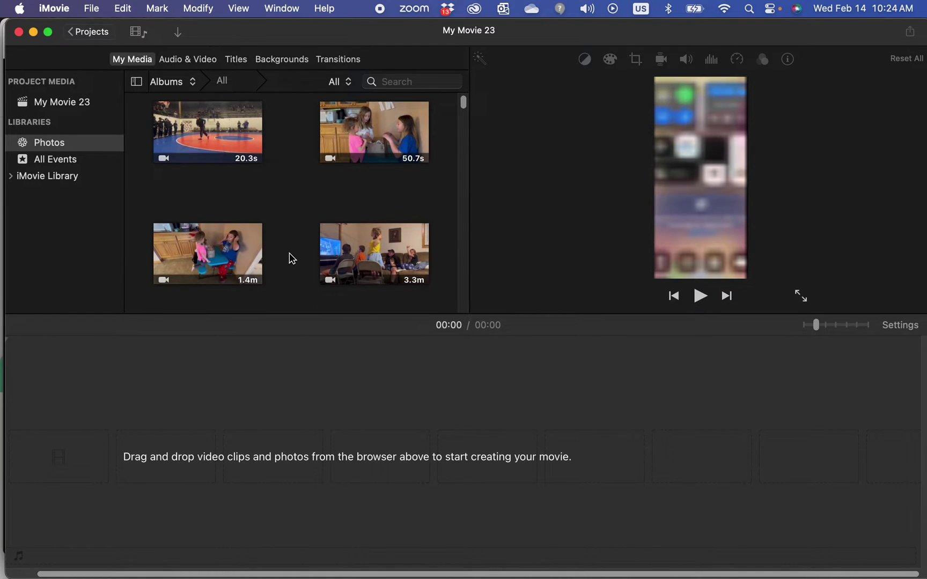
{"action": "scroll", "coordinate": [292, 259], "scroll_direction": "down", "scroll_amount": 5}
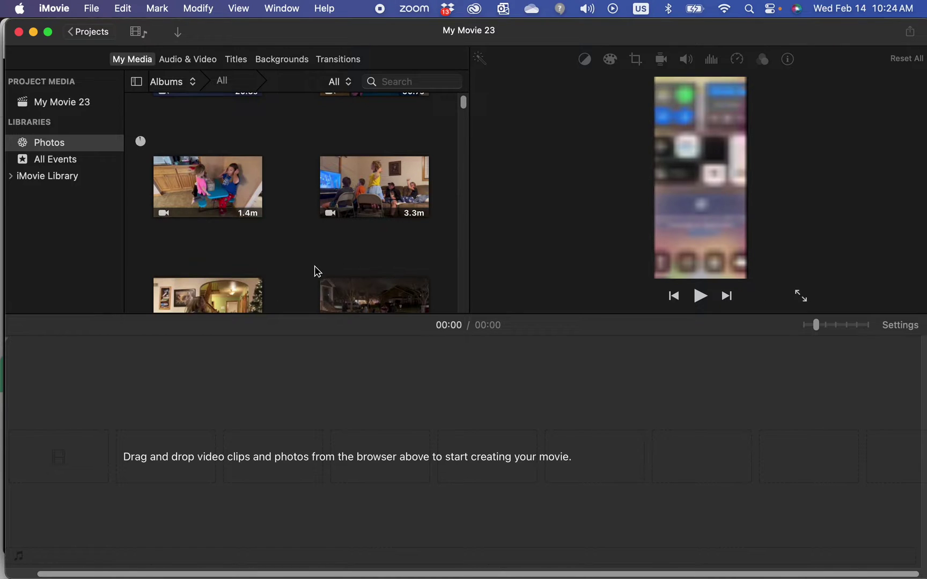
{"action": "scroll", "coordinate": [304, 288], "scroll_direction": "down", "scroll_amount": 3}
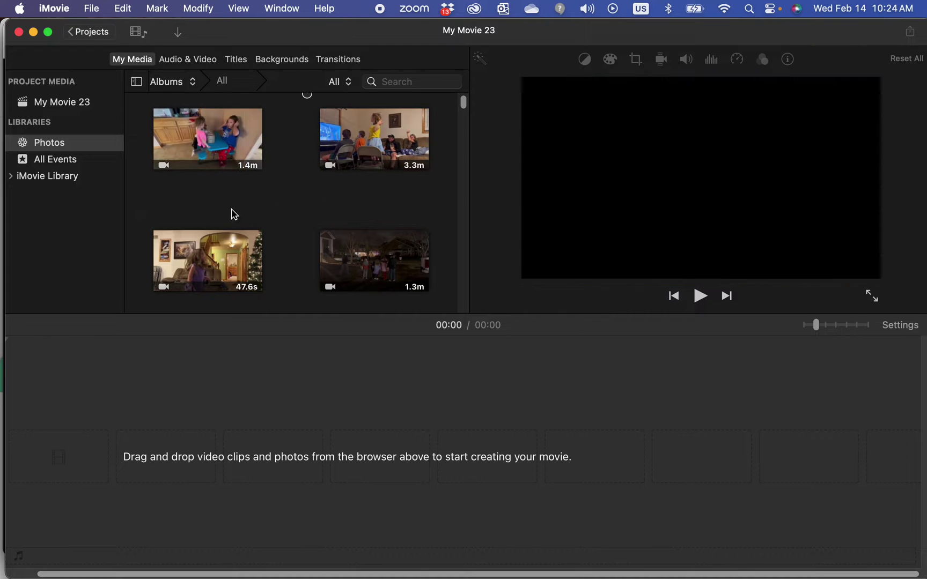
{"action": "scroll", "coordinate": [270, 242], "scroll_direction": "down", "scroll_amount": 10}
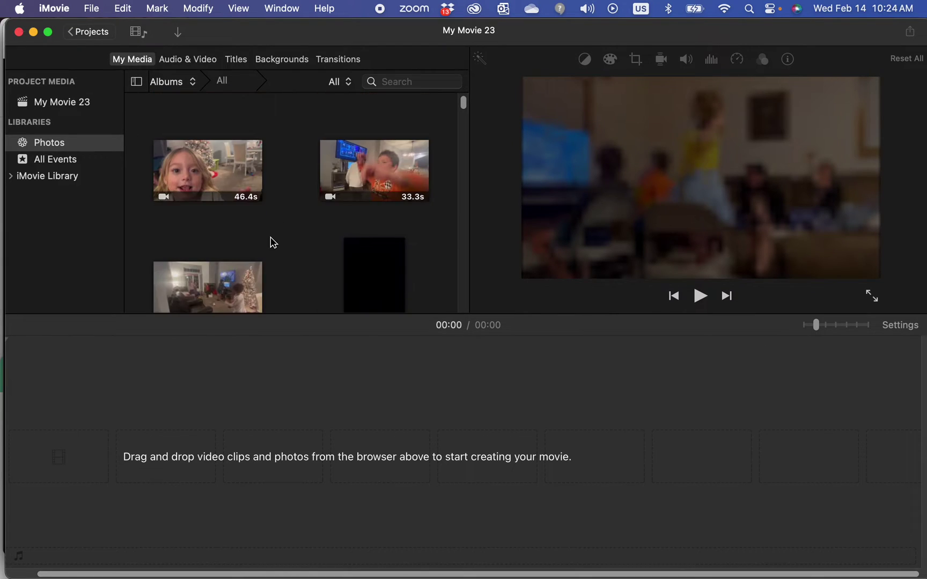
{"action": "scroll", "coordinate": [271, 242], "scroll_direction": "down", "scroll_amount": 5}
{"action": "scroll", "coordinate": [268, 242], "scroll_direction": "up", "scroll_amount": 6}
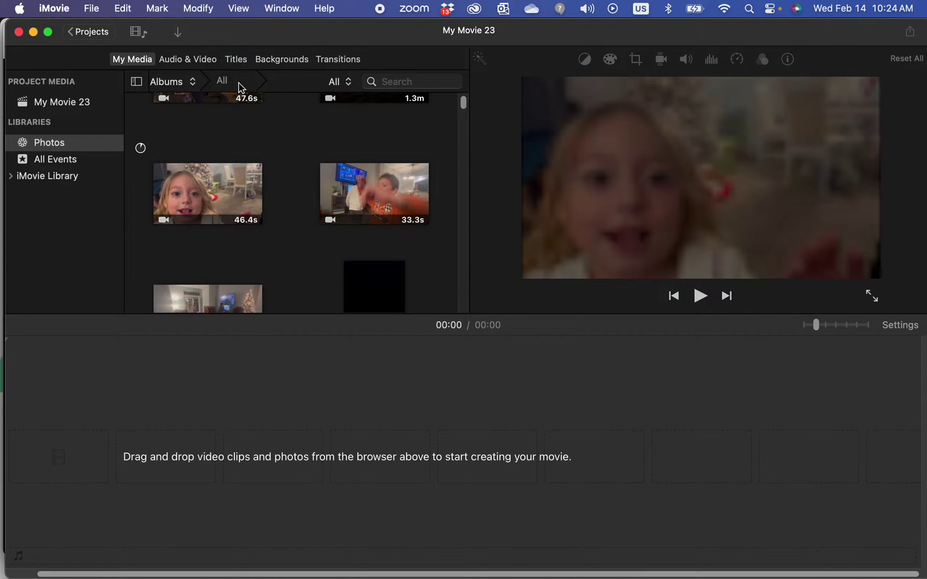
Step: Switch the Photos library view from All Photos back to Albums and scroll to the Selfies album
{"action": "left_click", "coordinate": [187, 86]}
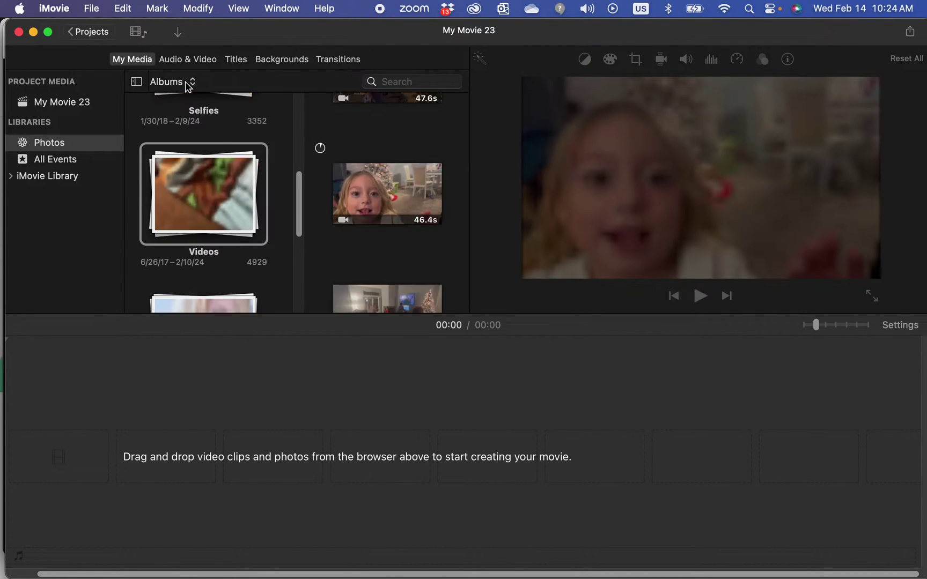
{"action": "left_click", "coordinate": [176, 83]}
{"action": "left_click", "coordinate": [175, 84]}
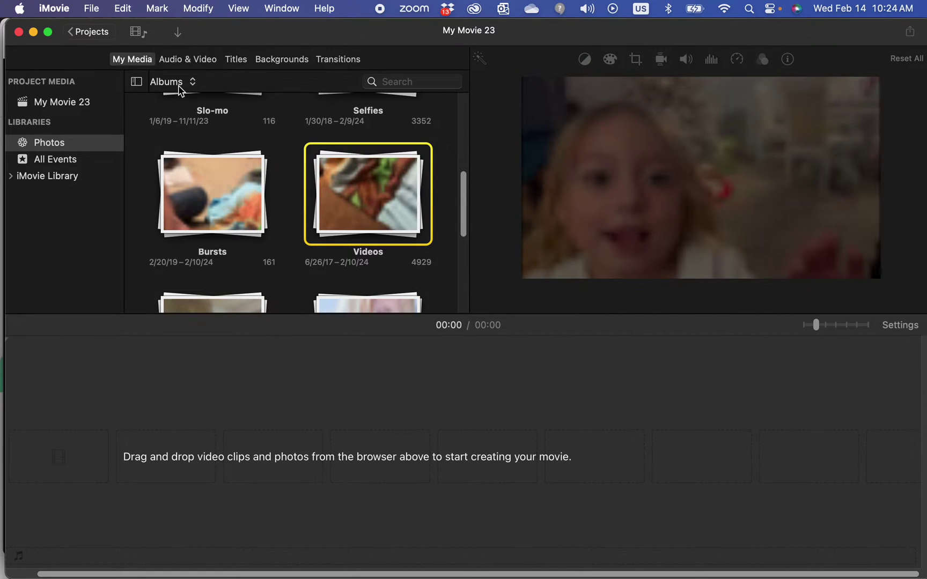
{"action": "left_click", "coordinate": [180, 89]}
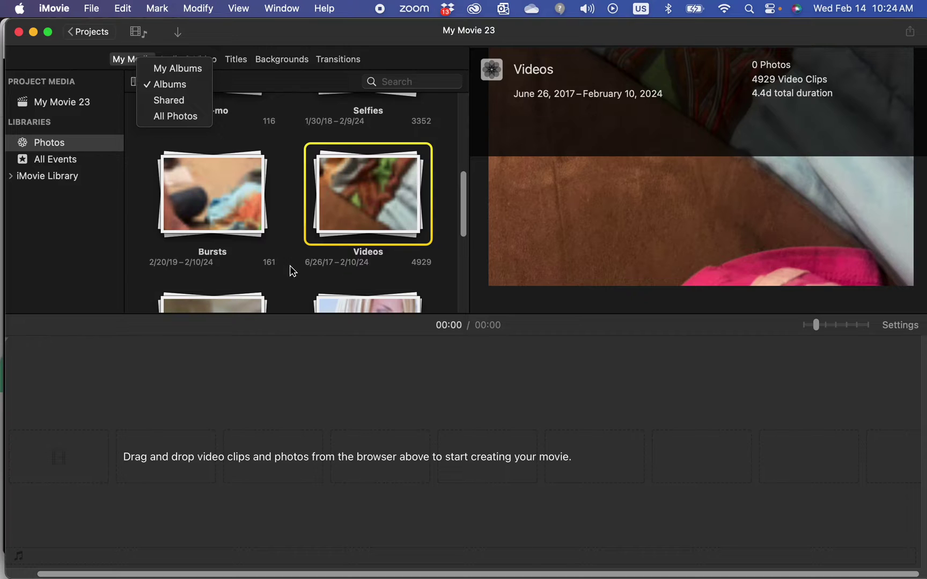
{"action": "left_click", "coordinate": [177, 117]}
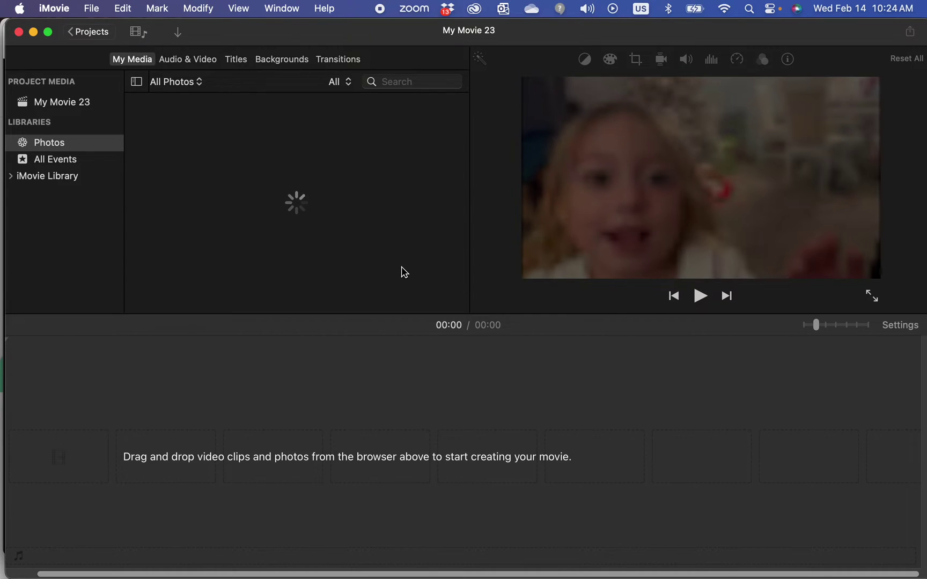
{"action": "left_click", "coordinate": [201, 86]}
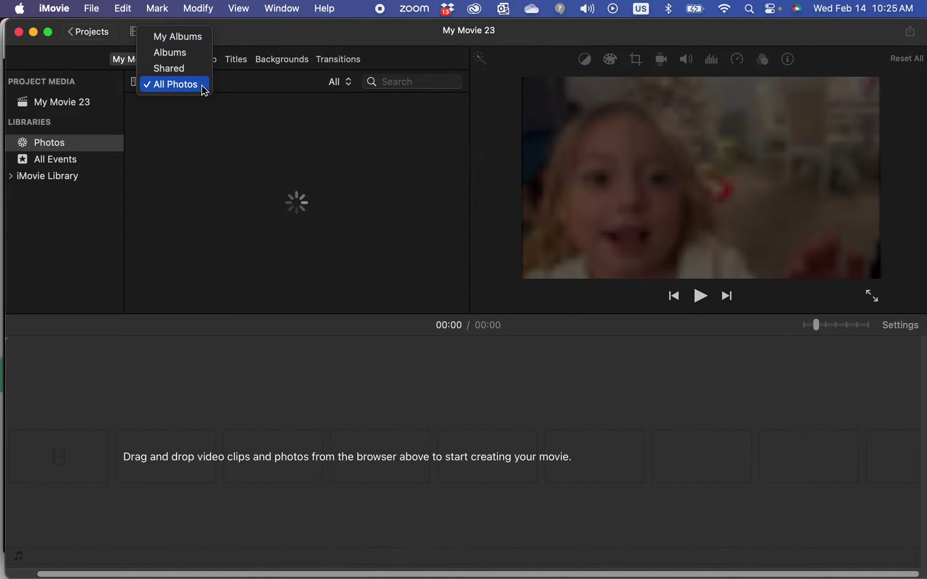
{"action": "left_click", "coordinate": [186, 53]}
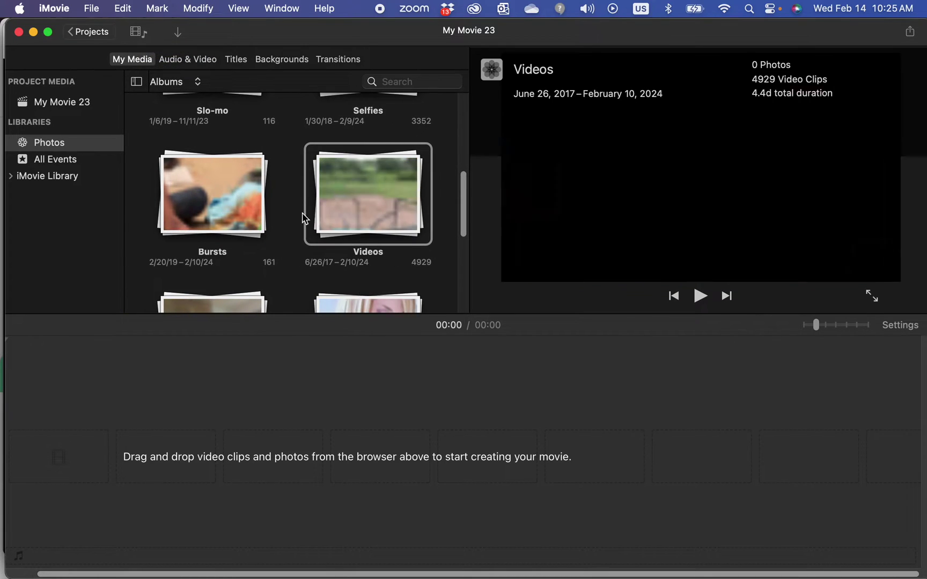
{"action": "left_click", "coordinate": [348, 236]}
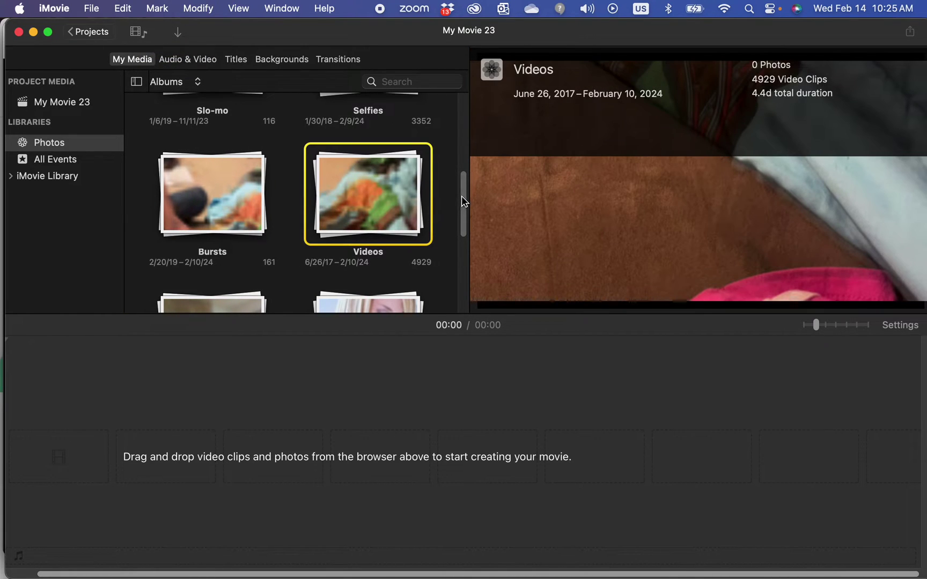
{"action": "left_click_drag", "start_coordinate": [465, 202], "coordinate": [455, 159]}
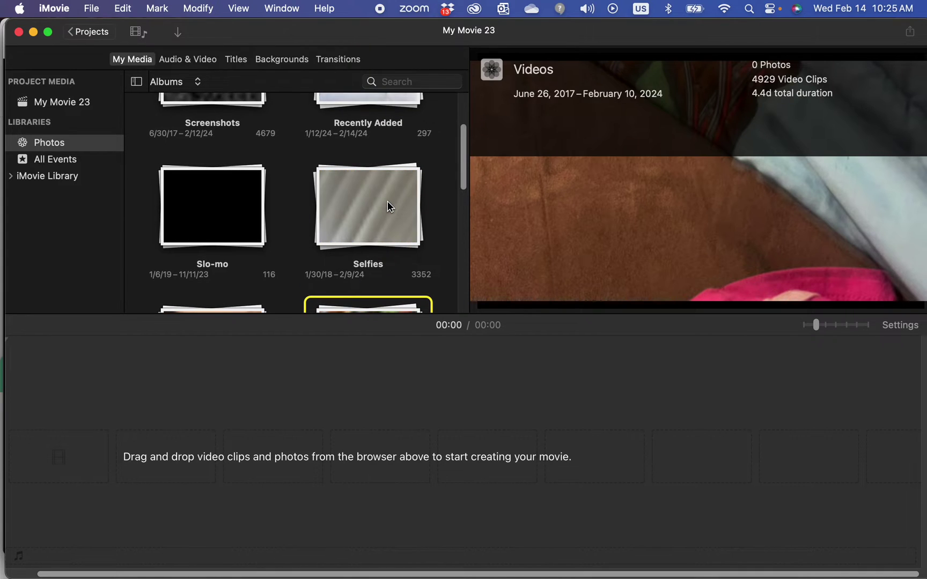
Step: Double-click the Selfies album in the Albums grid
{"action": "double_click", "coordinate": [390, 206]}
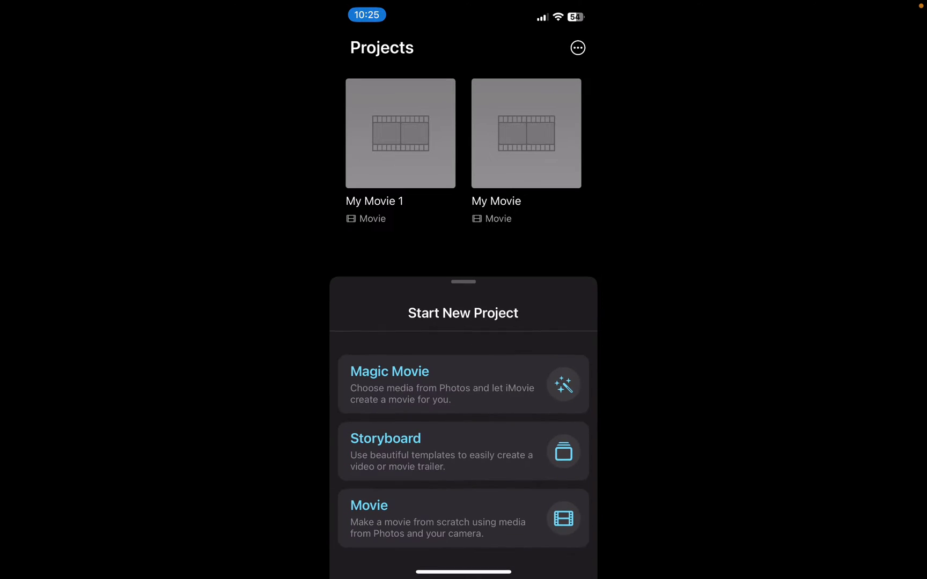
Step: Pick the book selfie, Caledonia, kids and snowy house photos for an iPhone movie, then close mirroring
{"action": "left_click", "coordinate": [464, 518]}
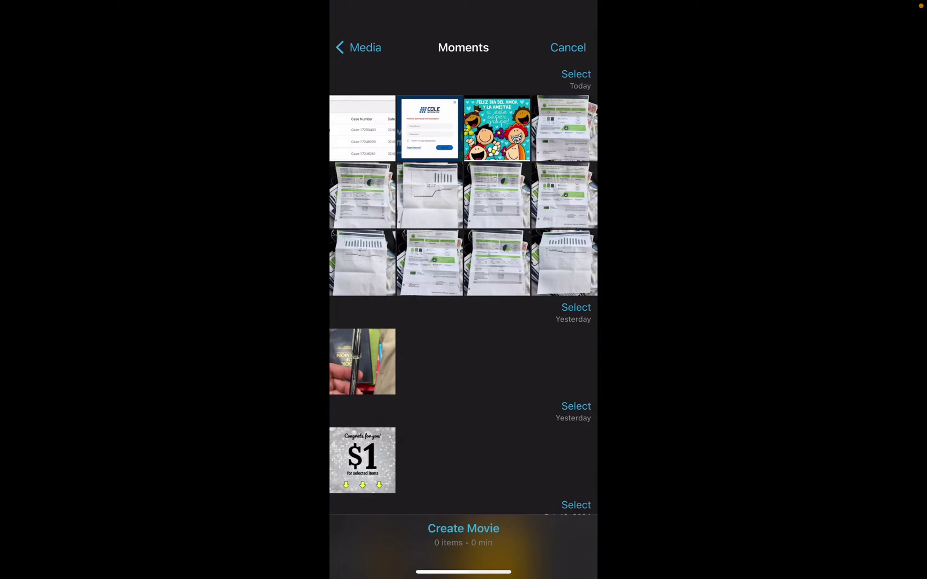
{"action": "scroll", "coordinate": [464, 300], "scroll_direction": "down", "scroll_amount": 10}
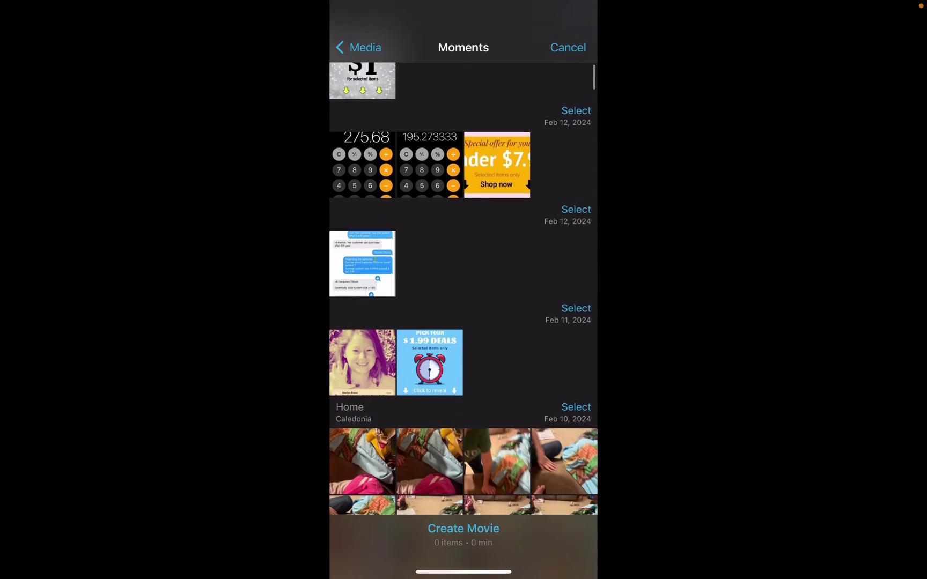
{"action": "scroll", "coordinate": [463, 300], "scroll_direction": "down", "scroll_amount": 15}
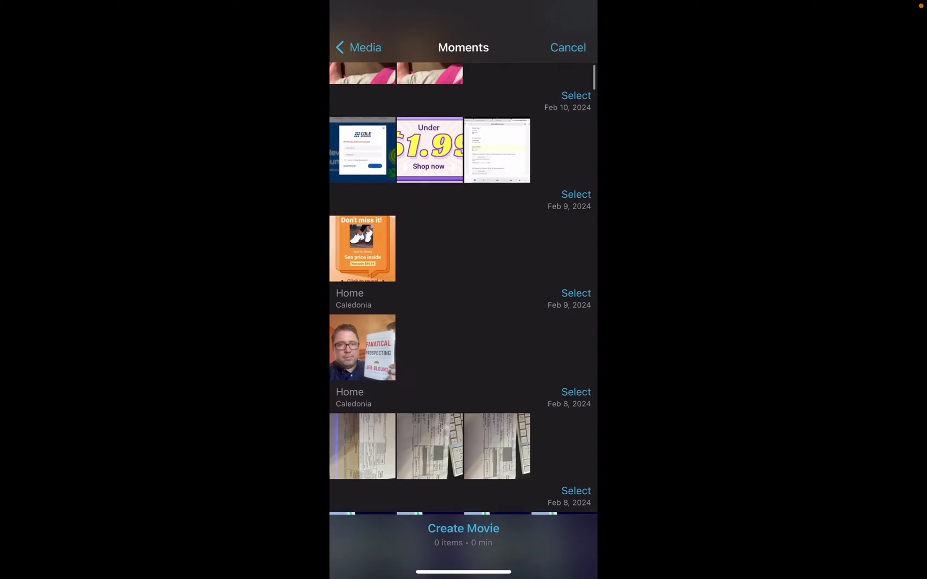
{"action": "scroll", "coordinate": [464, 301], "scroll_direction": "down", "scroll_amount": 2}
{"action": "left_click", "coordinate": [362, 327]}
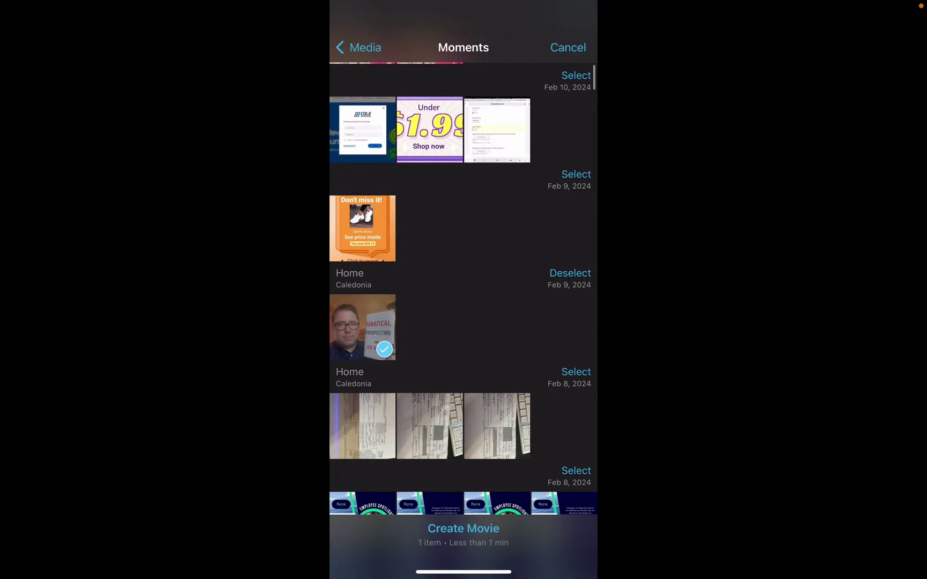
{"action": "scroll", "coordinate": [464, 300], "scroll_direction": "down", "scroll_amount": 10}
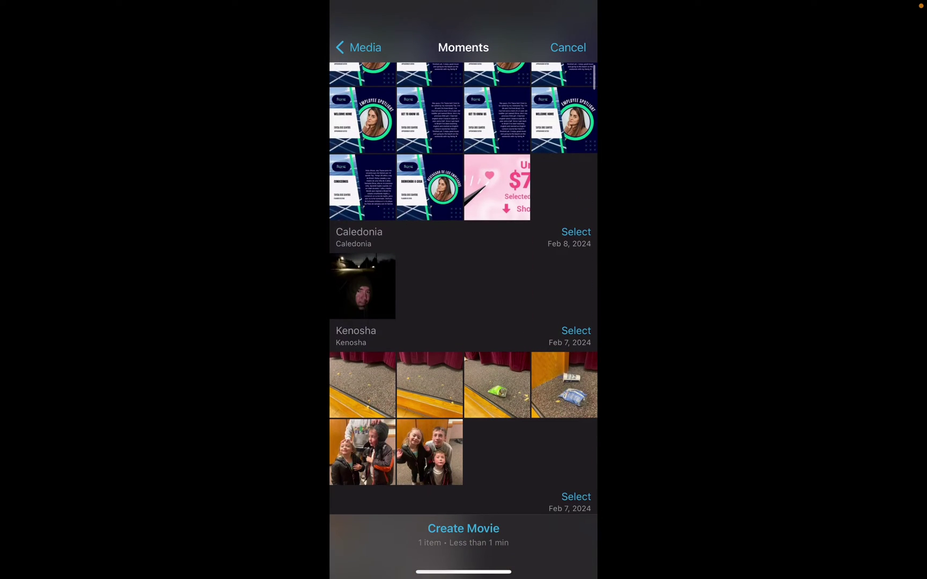
{"action": "left_click", "coordinate": [362, 286]}
{"action": "scroll", "coordinate": [463, 300], "scroll_direction": "down", "scroll_amount": 2}
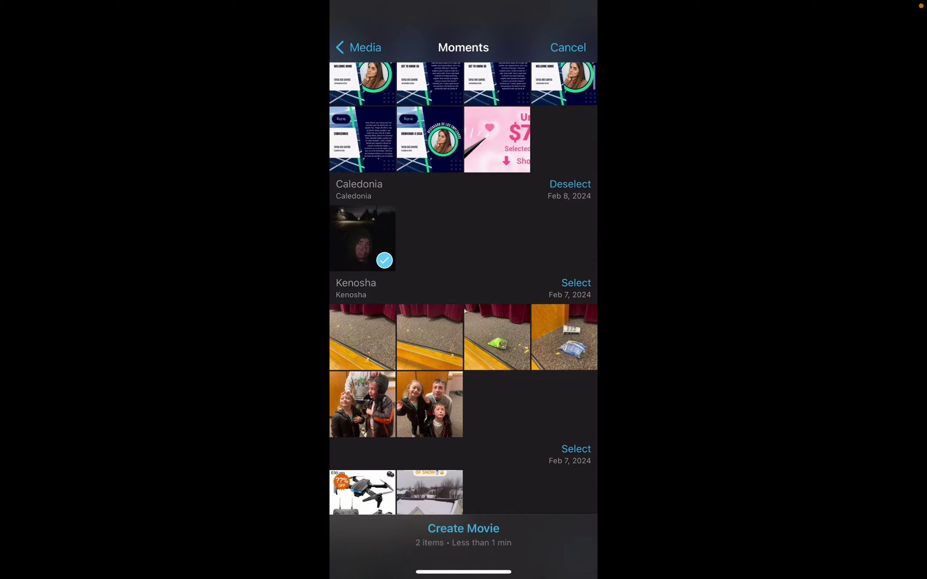
{"action": "left_click", "coordinate": [430, 405]}
{"action": "scroll", "coordinate": [463, 301], "scroll_direction": "down", "scroll_amount": 5}
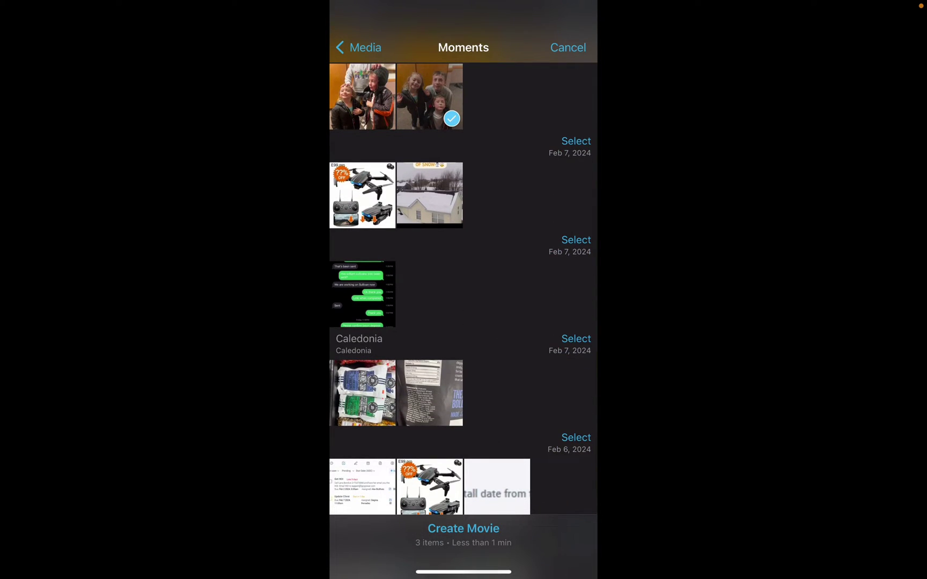
{"action": "left_click", "coordinate": [429, 195]}
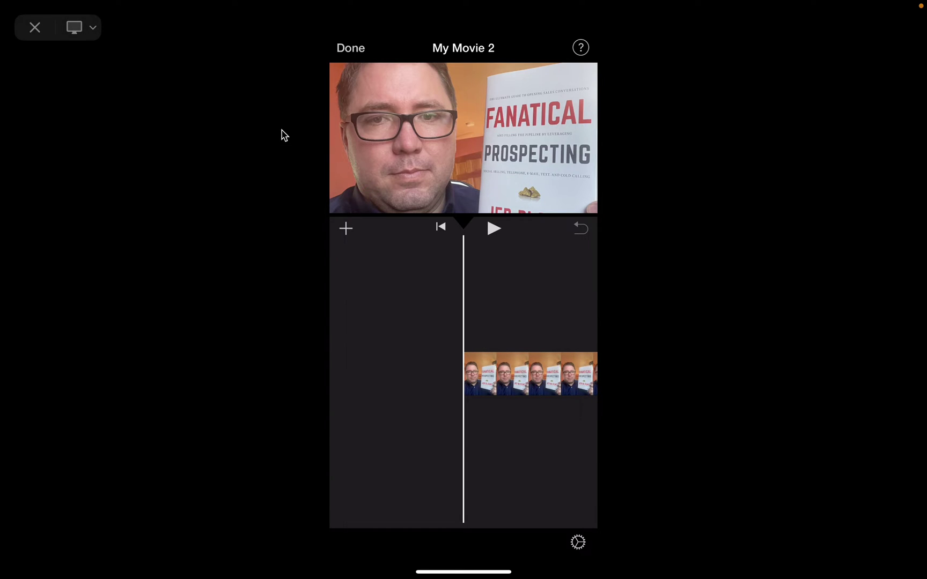
{"action": "left_click", "coordinate": [35, 29]}
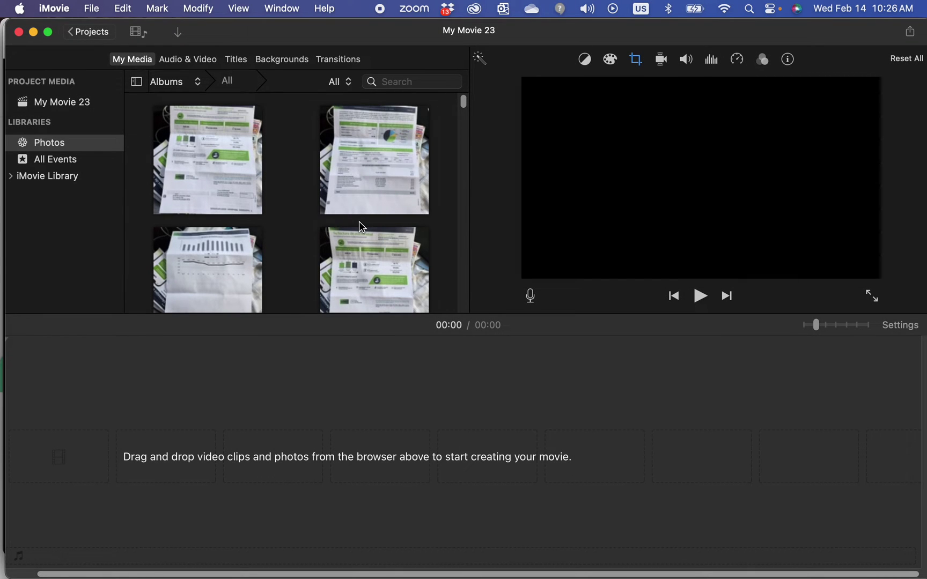
Step: Scroll down through the Photos library thumbnails in the media browser
{"action": "scroll", "coordinate": [463, 108], "scroll_direction": "down", "scroll_amount": 3}
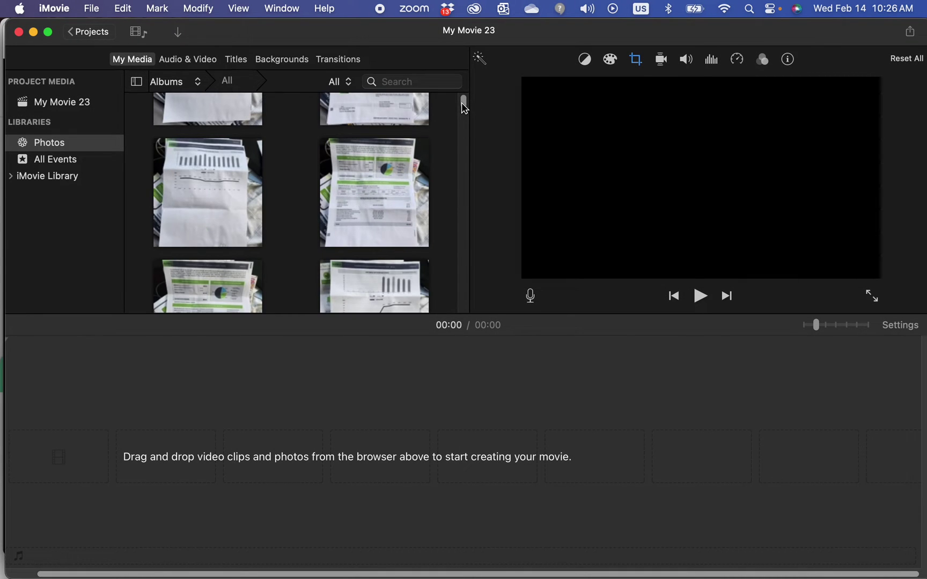
{"action": "left_click_drag", "start_coordinate": [464, 112], "coordinate": [466, 205]}
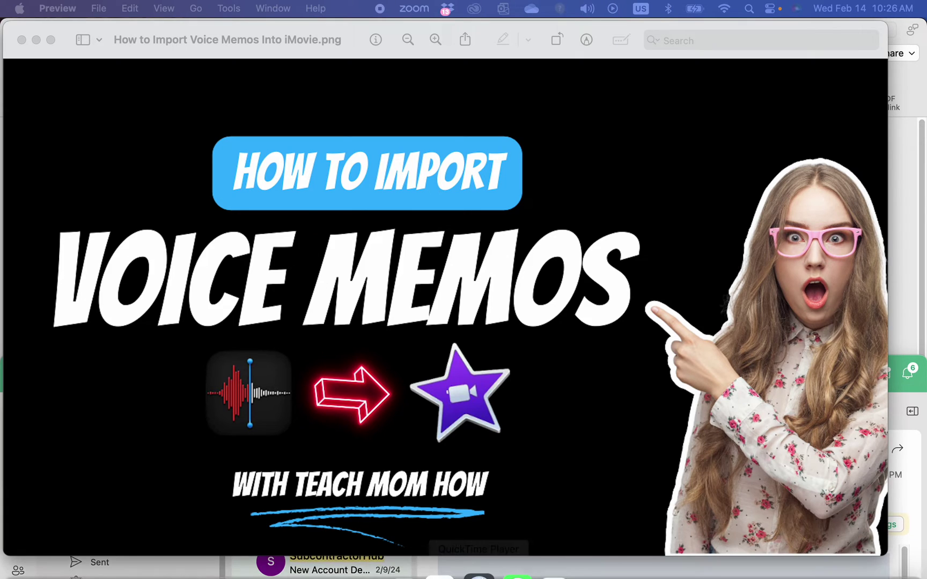
Step: Search Launchpad for 'imo' and relaunch iMovie, reopening the My Movie 22 project
{"action": "mouse_move", "coordinate": [472, 576]}
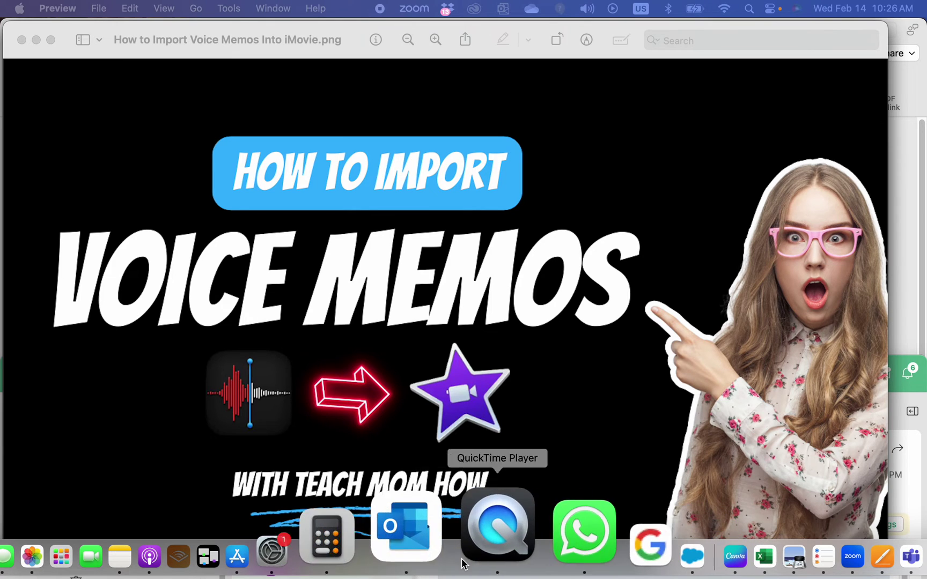
{"action": "left_click", "coordinate": [176, 531]}
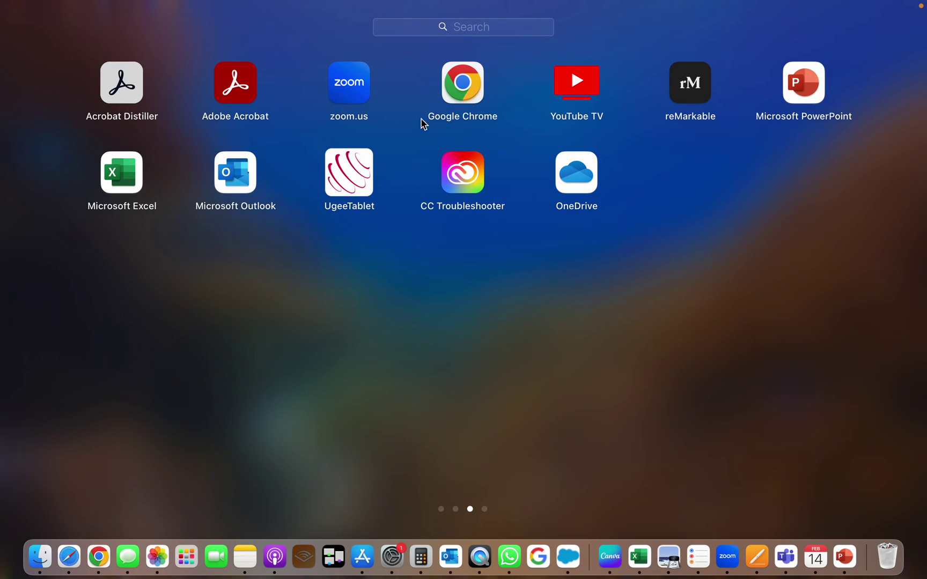
{"action": "left_click", "coordinate": [438, 30]}
{"action": "type", "text": "imo"}
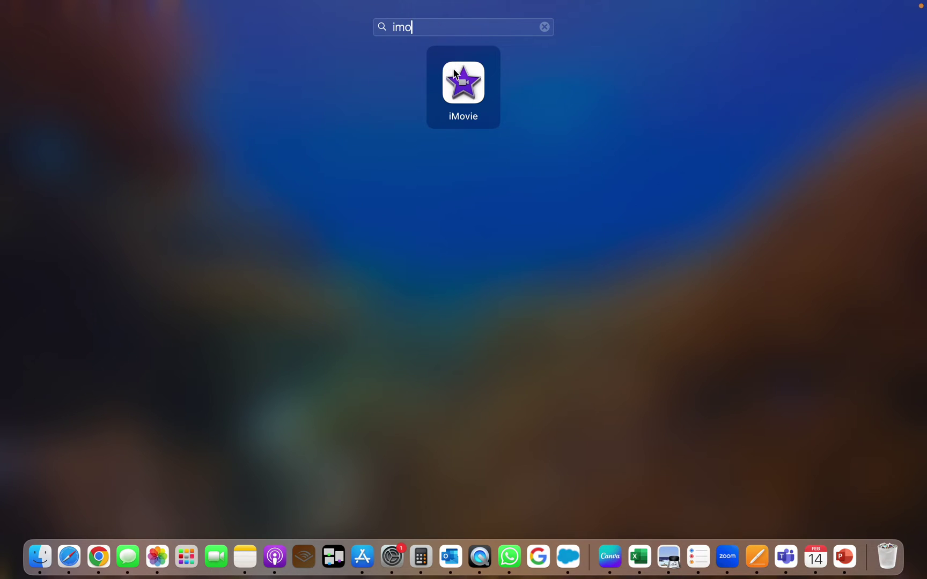
{"action": "left_click", "coordinate": [455, 75]}
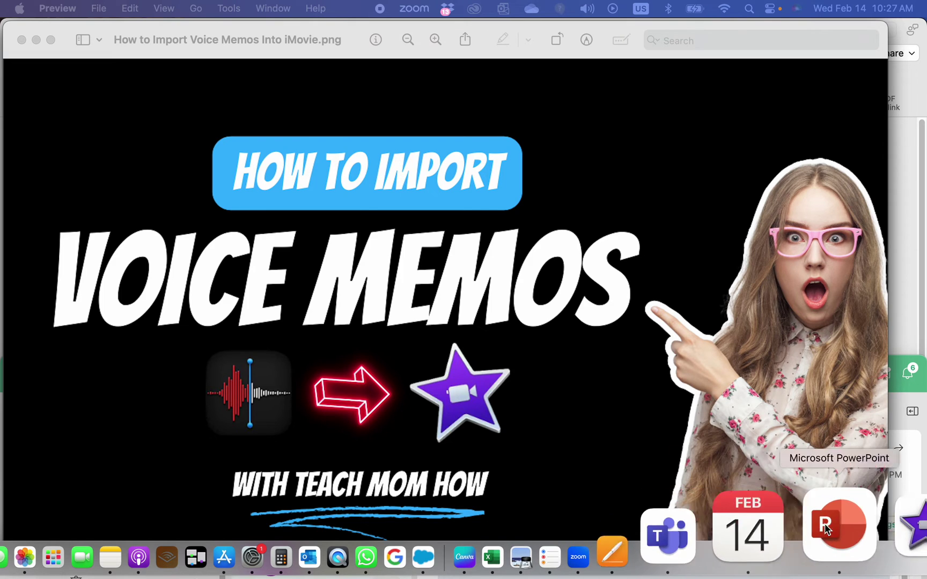
{"action": "left_click", "coordinate": [853, 534]}
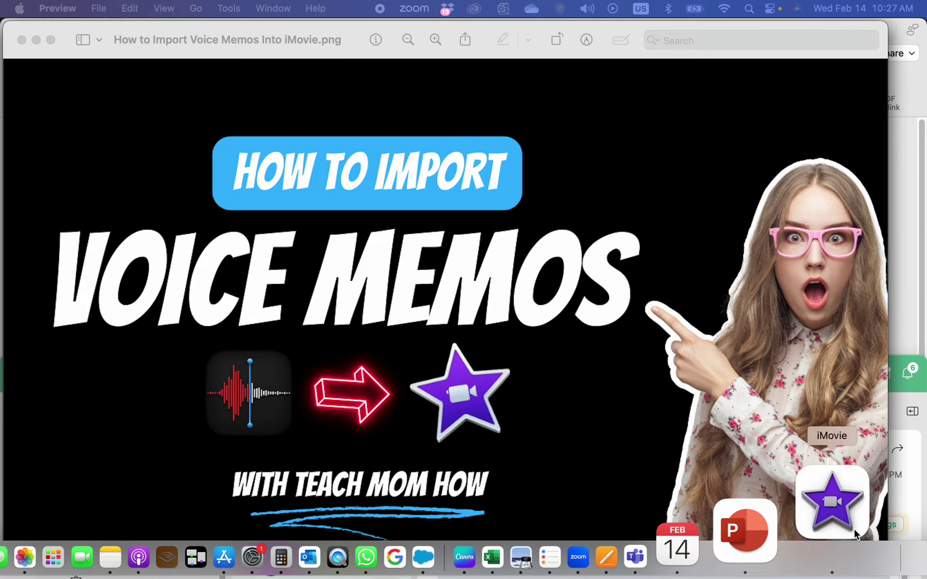
{"action": "mouse_move", "coordinate": [853, 574]}
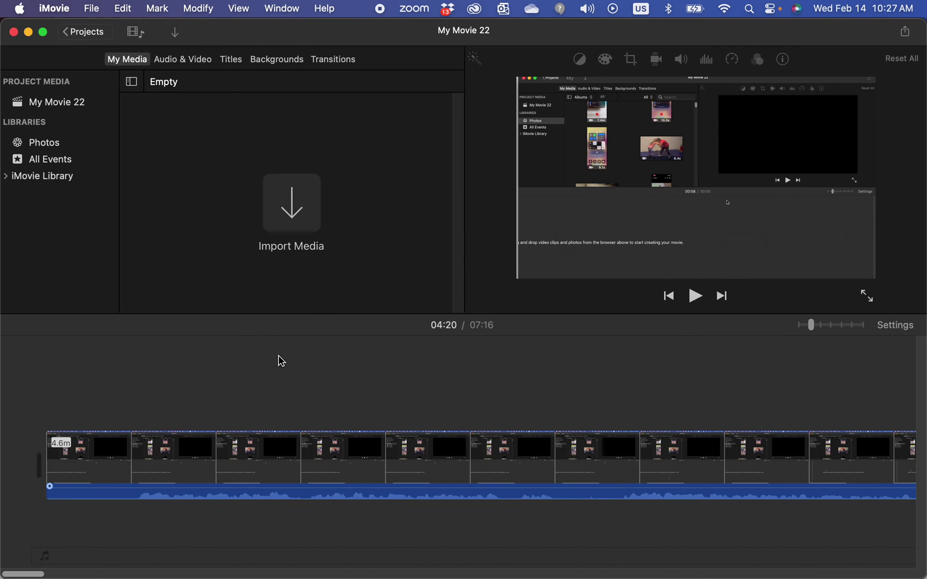
Step: Dismiss the crash report and delete the 07:16 clip from My Movie 22's timeline
{"action": "left_click", "coordinate": [287, 474]}
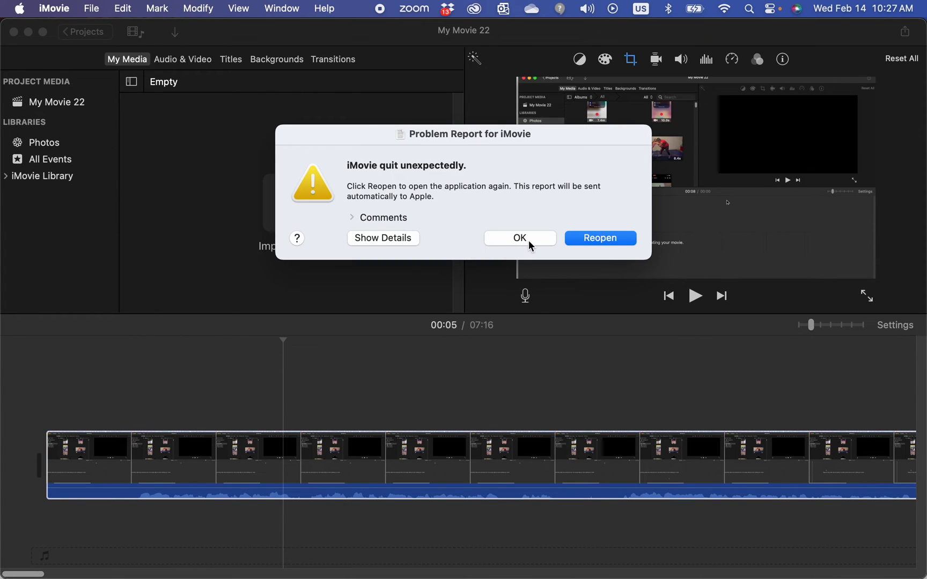
{"action": "left_click", "coordinate": [520, 238]}
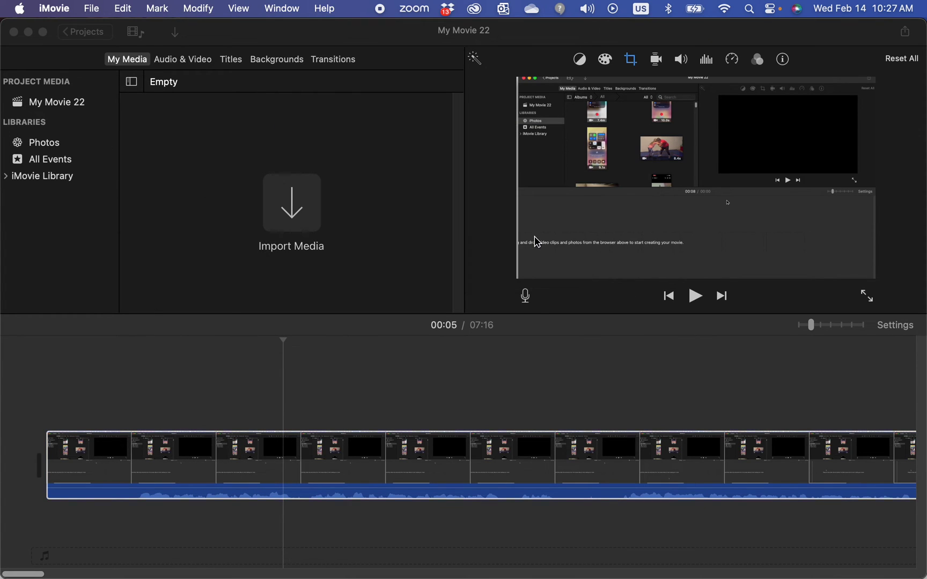
{"action": "left_click", "coordinate": [319, 457]}
{"action": "key", "text": "Delete"}
{"action": "key", "text": "Delete"}
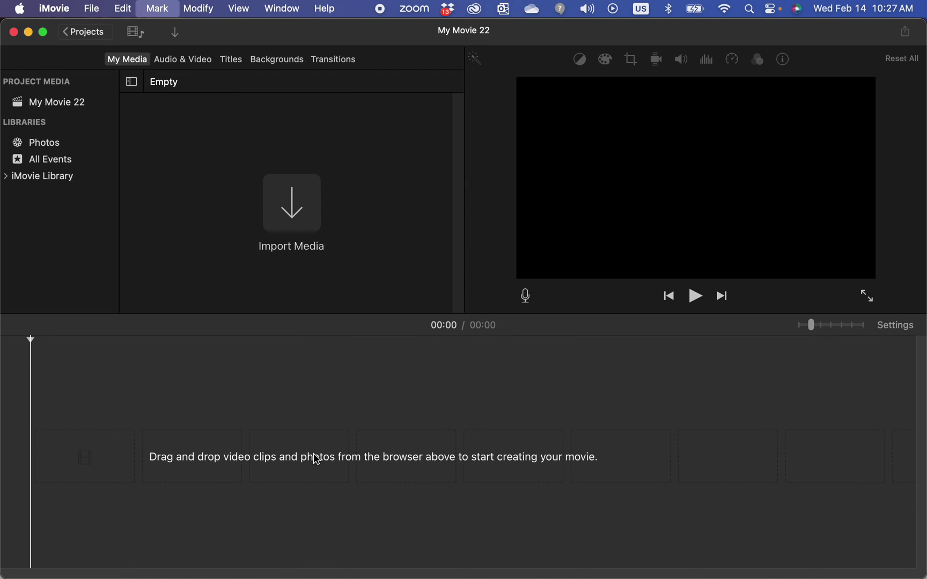
Step: Browse the Photos library albums and open the Selfies album
{"action": "left_click", "coordinate": [66, 144]}
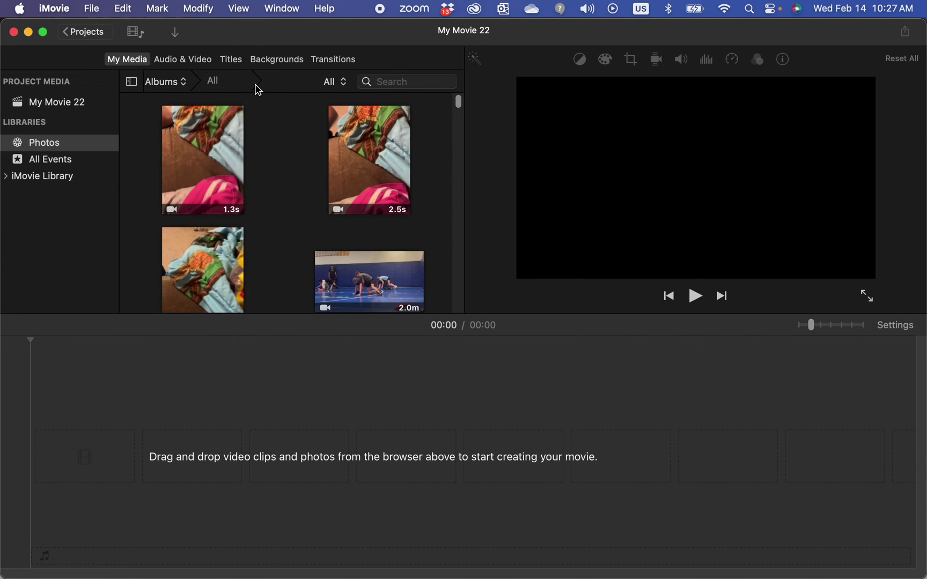
{"action": "left_click", "coordinate": [219, 88]}
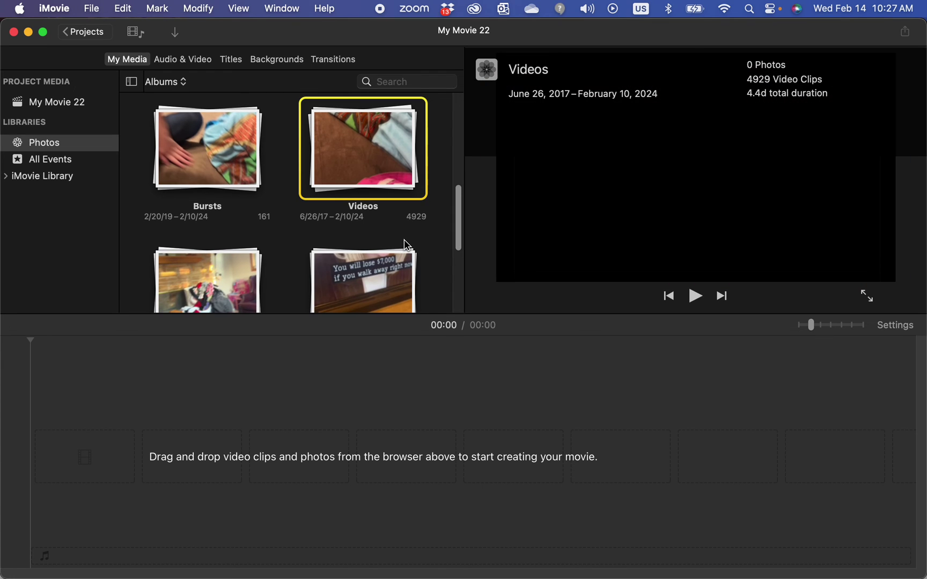
{"action": "scroll", "coordinate": [405, 244], "scroll_direction": "up", "scroll_amount": 5}
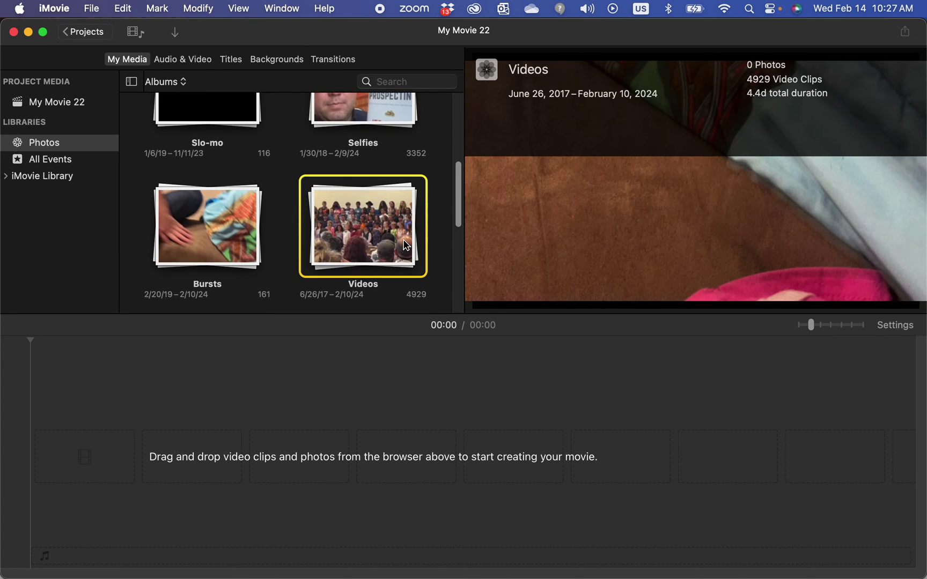
{"action": "double_click", "coordinate": [356, 122]}
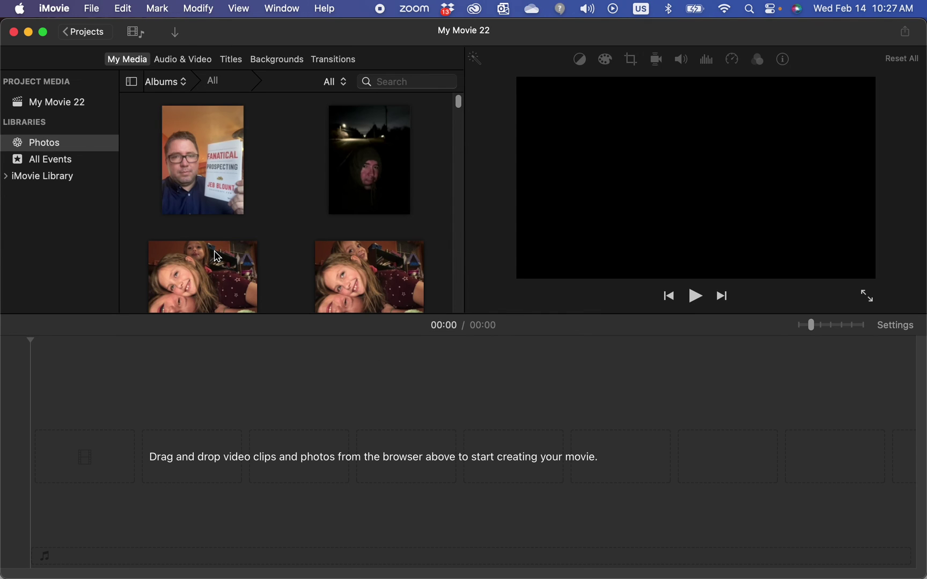
Step: Add the Fanatical Prospecting selfie, then the girls' selfie, making the timeline 00:08
{"action": "left_click_drag", "start_coordinate": [199, 174], "coordinate": [77, 441]}
{"action": "left_click_drag", "start_coordinate": [221, 263], "coordinate": [638, 456]}
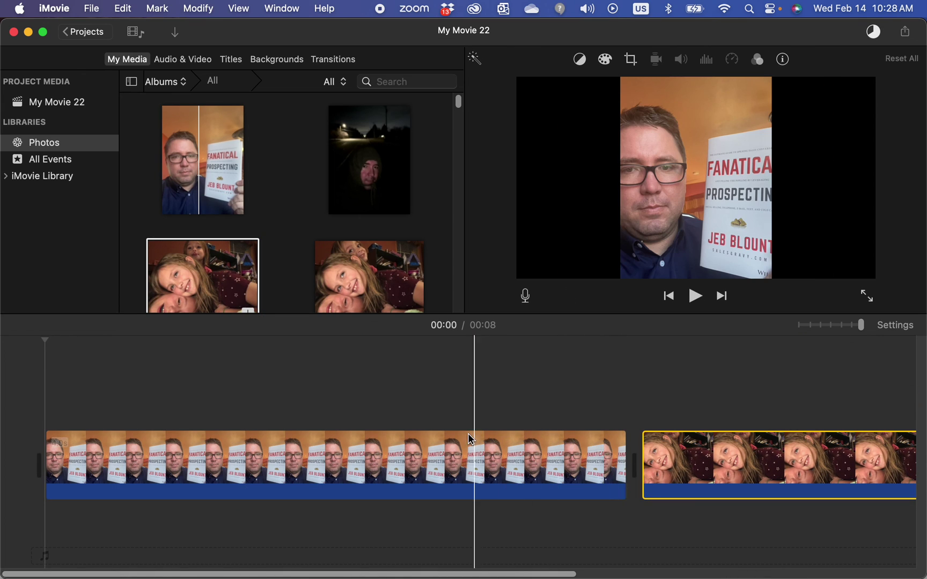